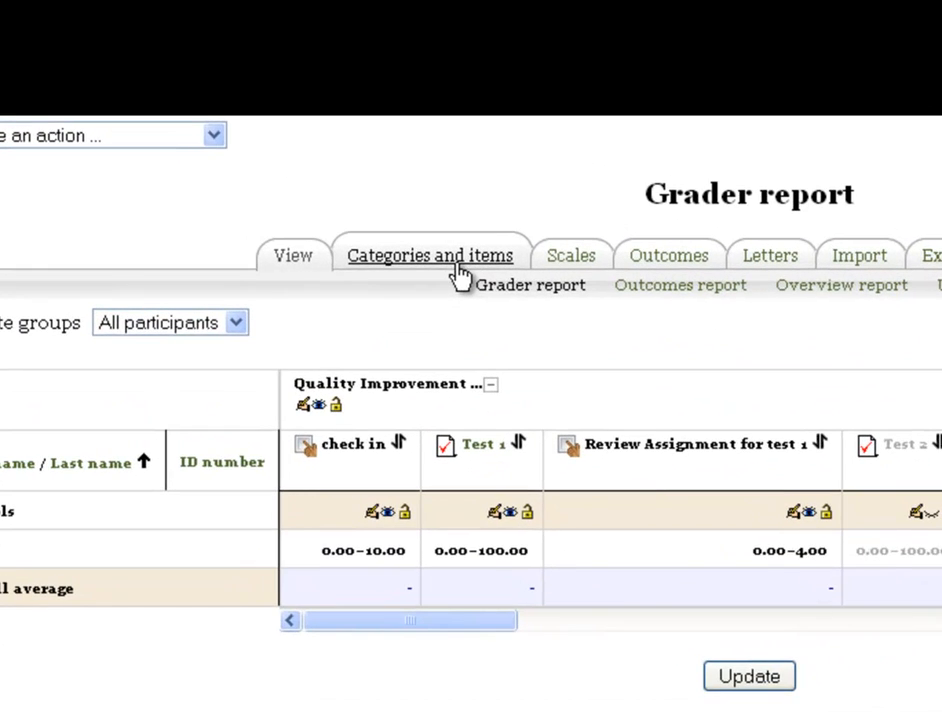
Open the gradebook's Categories and items page in simple view and look through the listed grade items
left_click(457, 262)
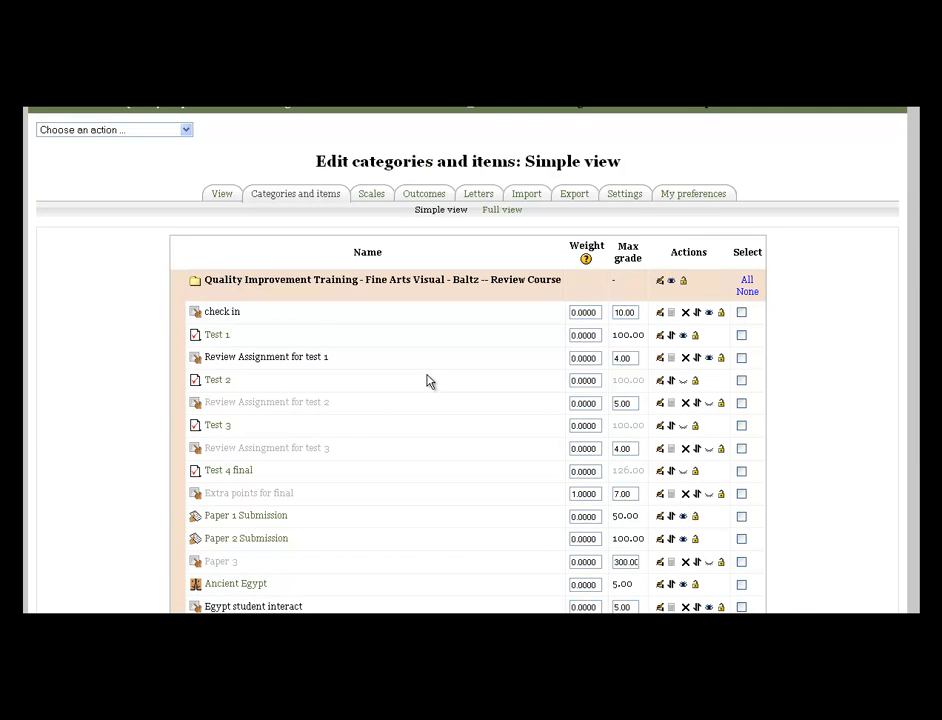
scroll(427, 381, "down", 8)
scroll(427, 359, "up", 3)
scroll(424, 359, "up", 3)
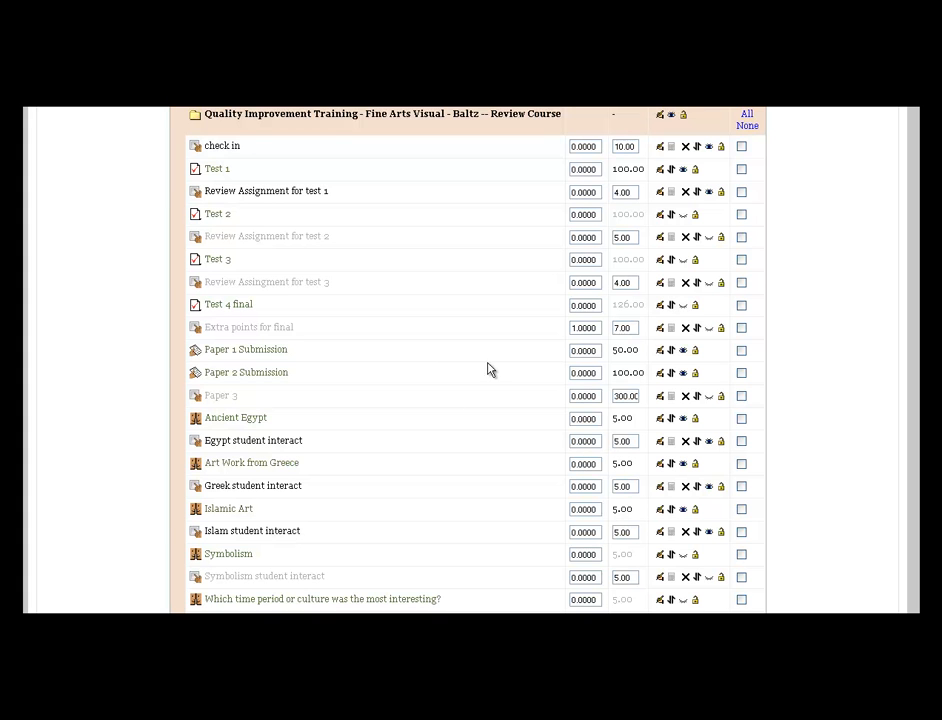
scroll(500, 368, "up", 3)
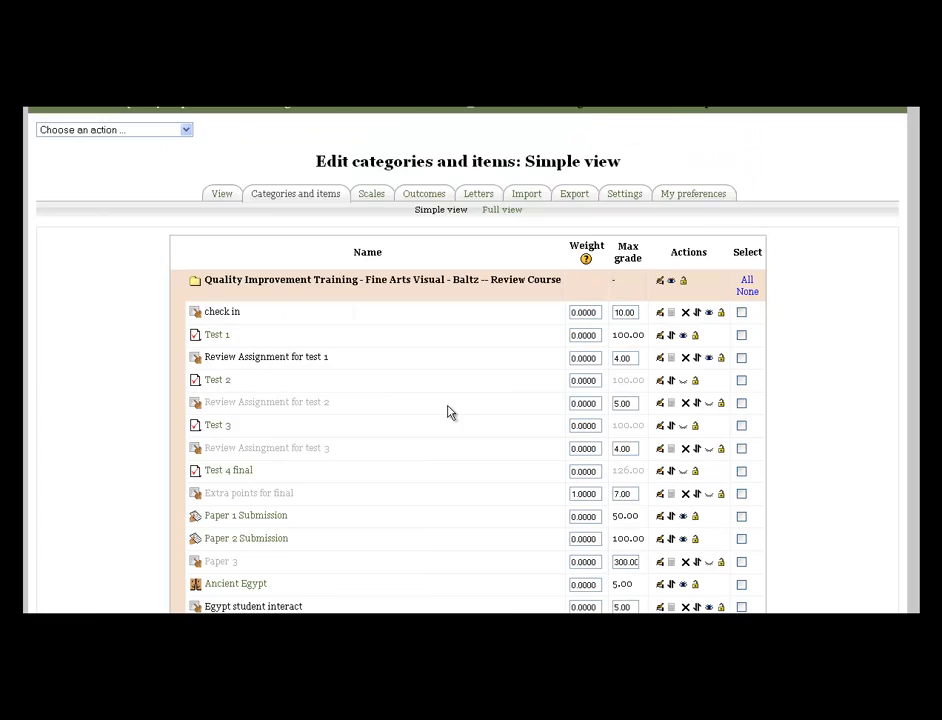
Add a grade category named "Papers 50%" with Simple weighted mean of grades as its aggregation, and save it
scroll(448, 412, "down", 10)
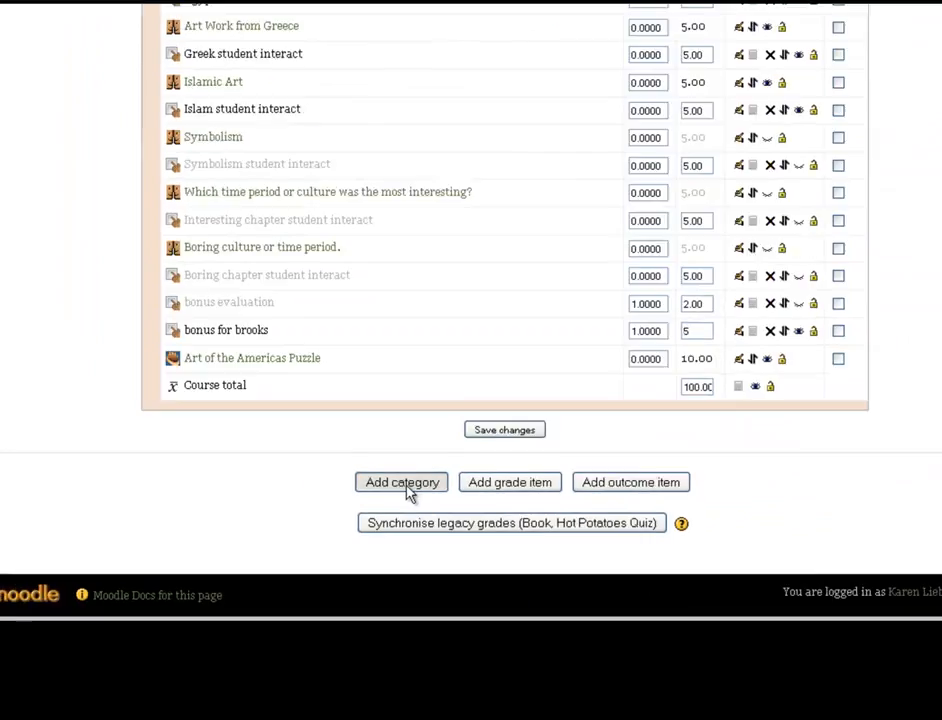
left_click(405, 484)
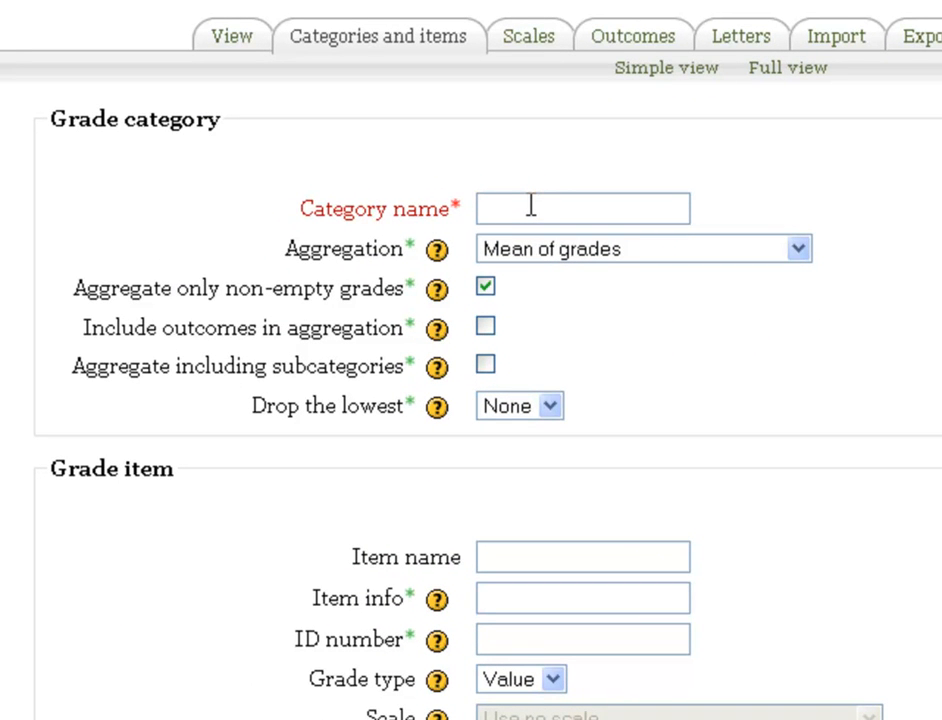
type("Papers 50%")
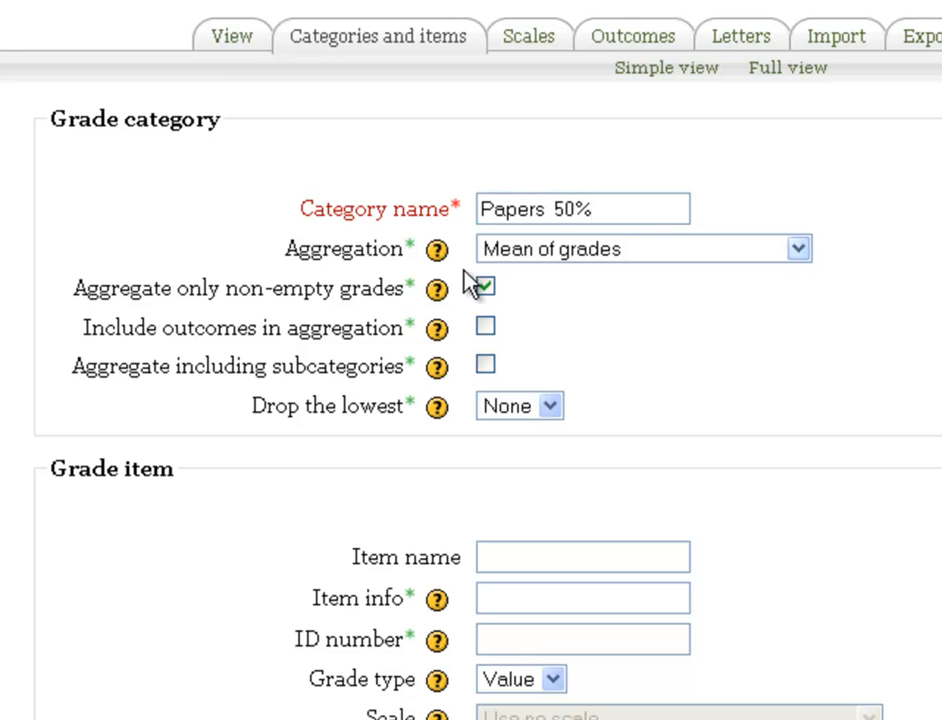
left_click(707, 252)
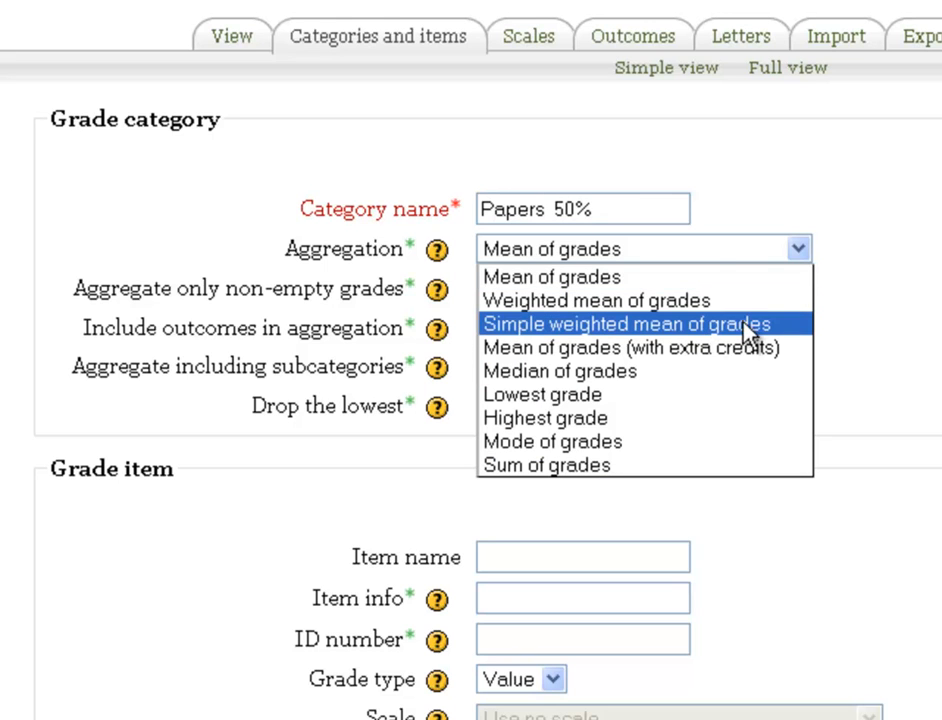
left_click(700, 330)
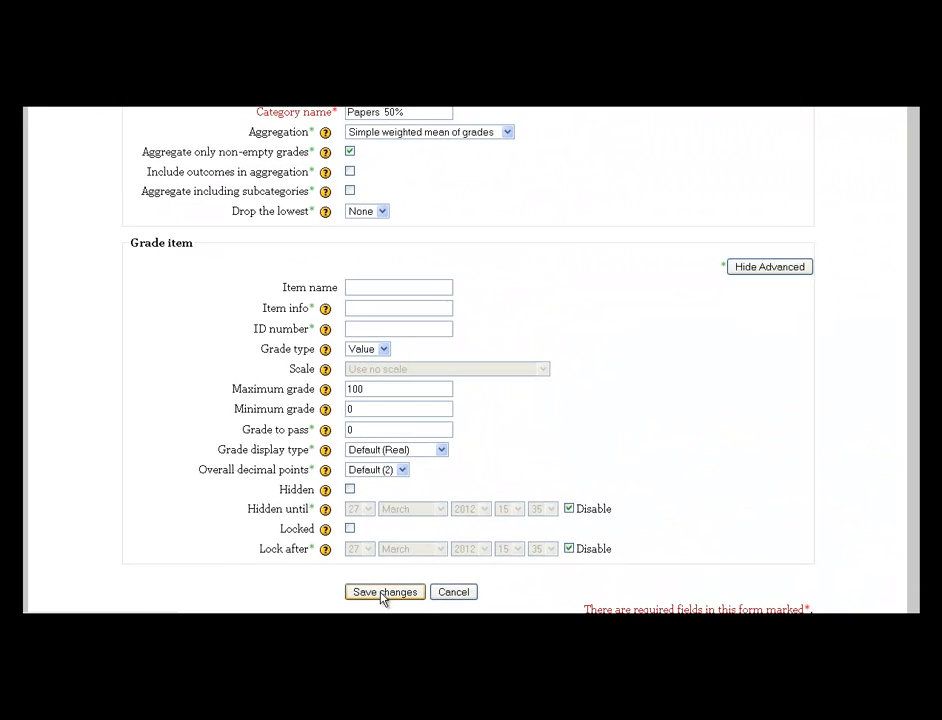
left_click(557, 550)
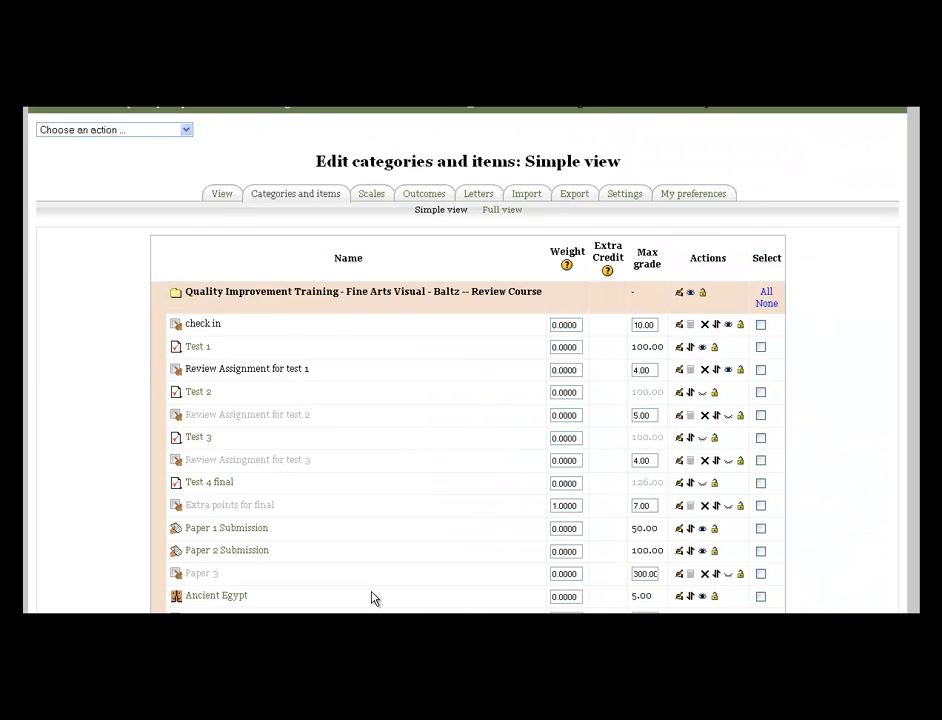
Move the Participation/Attendance category to the position directly after the Papers 50% category
scroll(371, 598, "down", 15)
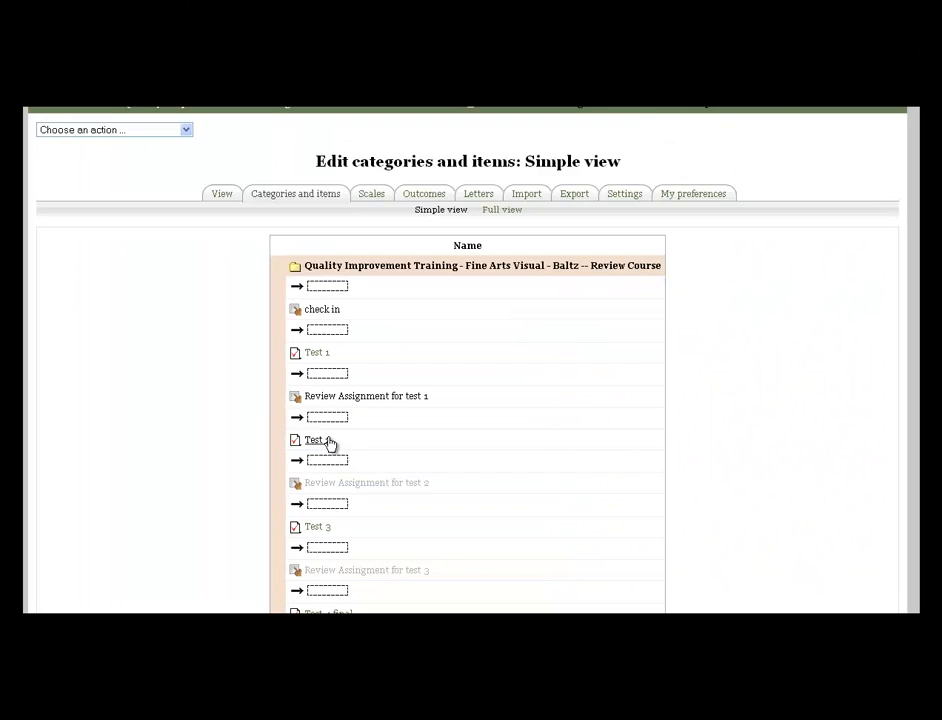
scroll(330, 443, "down", 15)
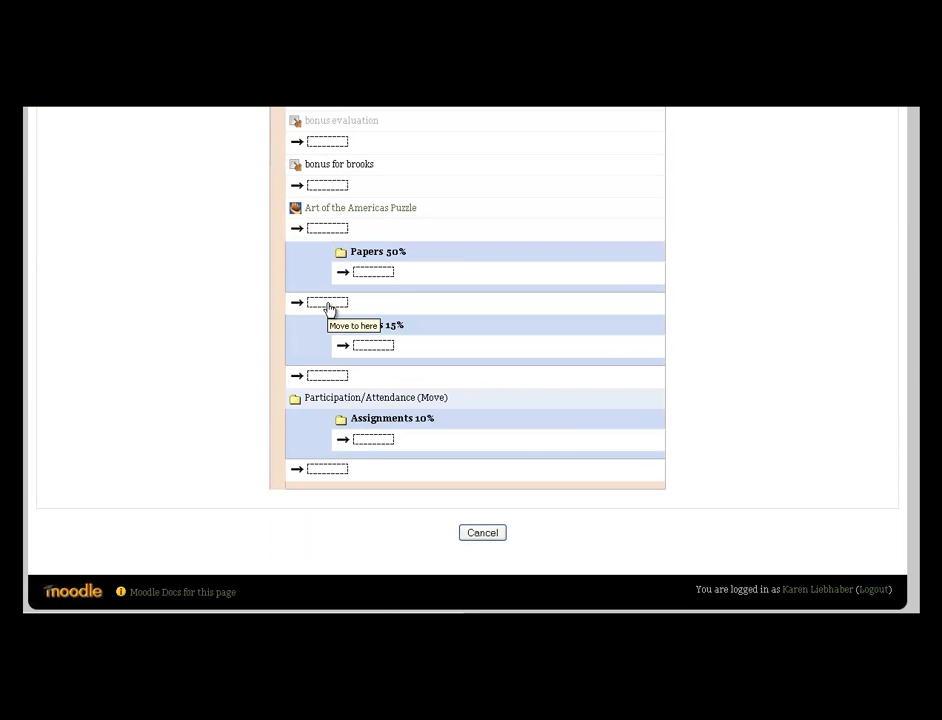
left_click(328, 304)
scroll(367, 357, "down", 10)
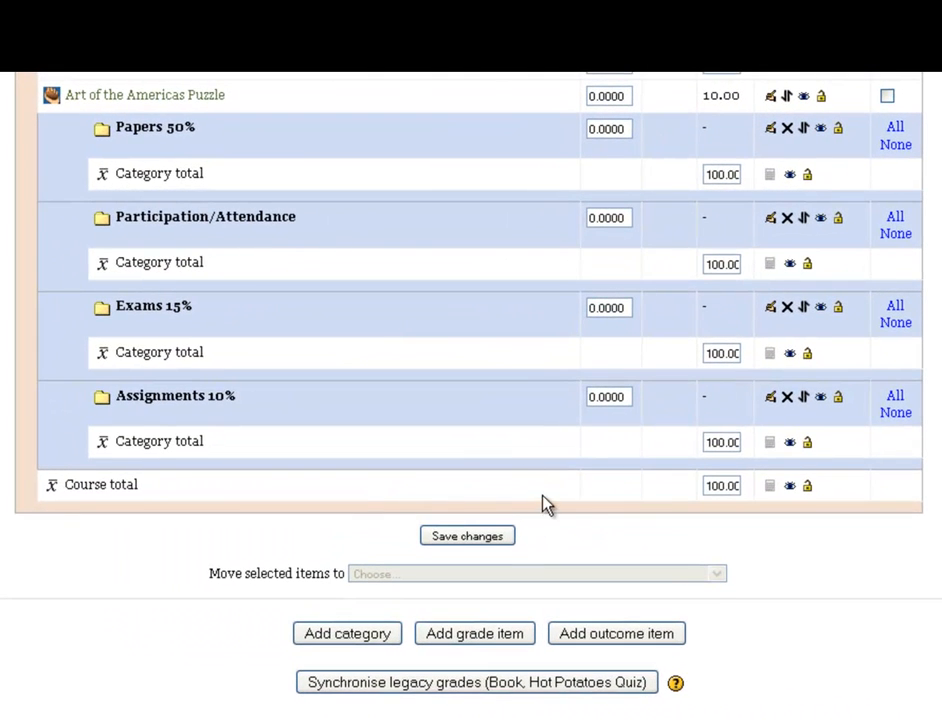
Move Test 1, Test 2, Test 3 and Test 4 final together into the Exams 15% category
scroll(492, 463, "up", 6)
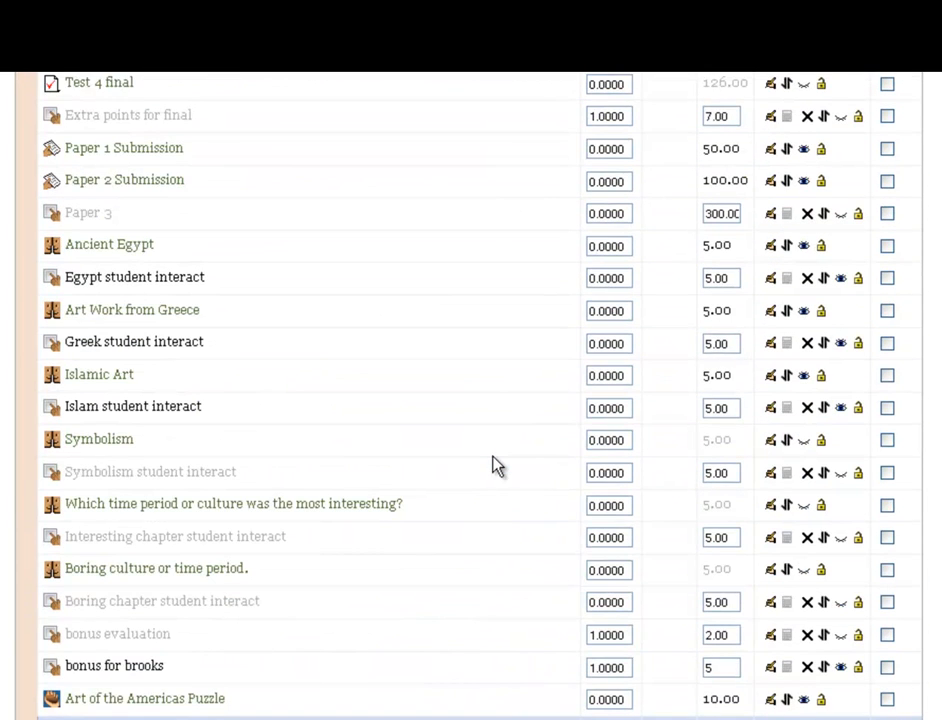
scroll(497, 466, "up", 3)
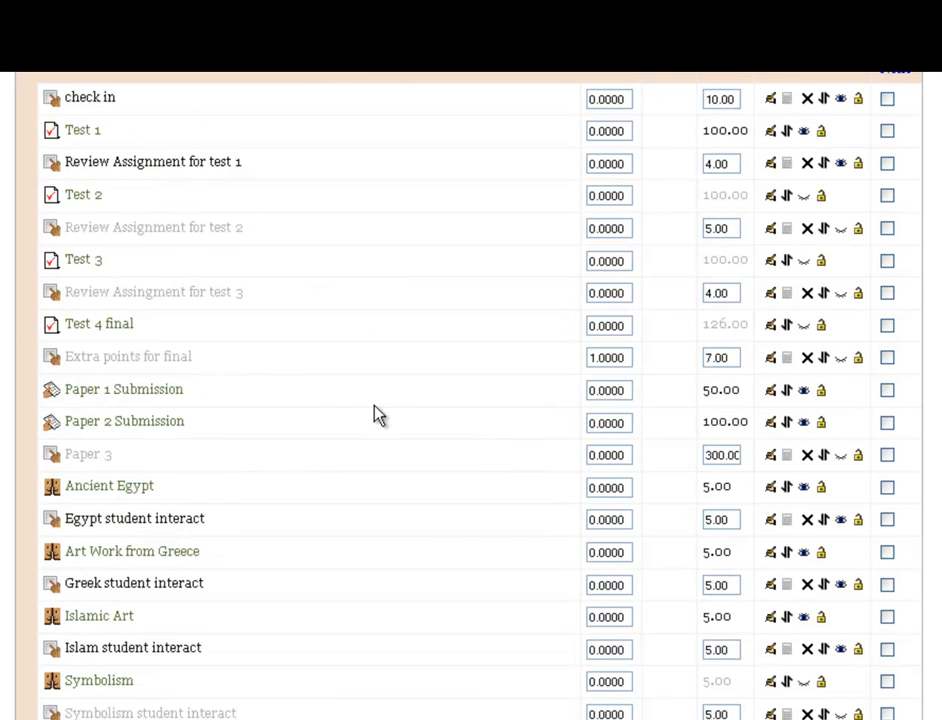
scroll(475, 406, "up", 2)
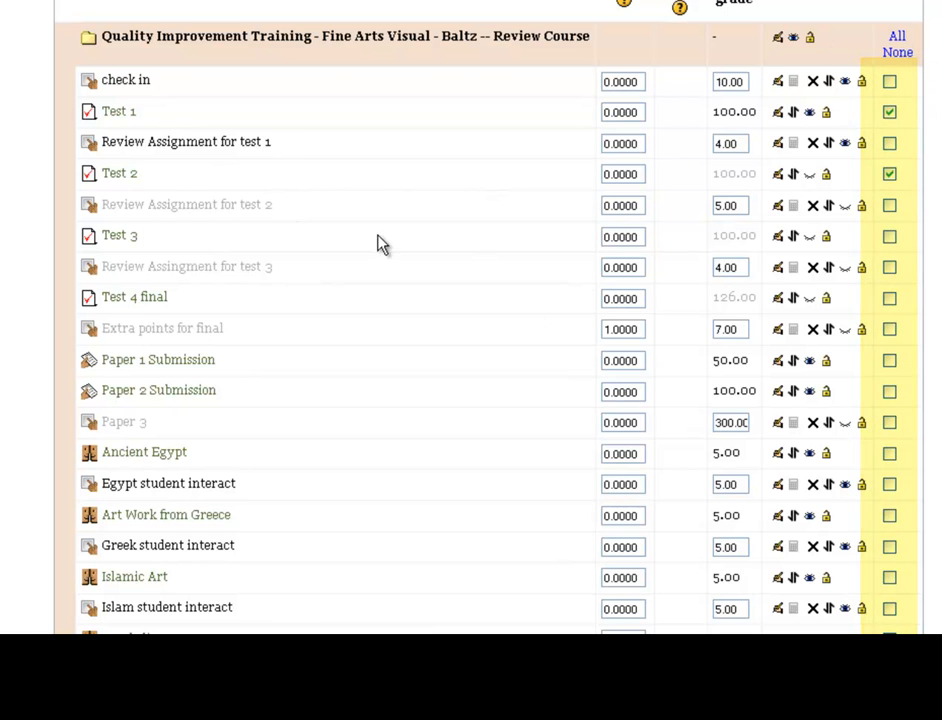
left_click(889, 240)
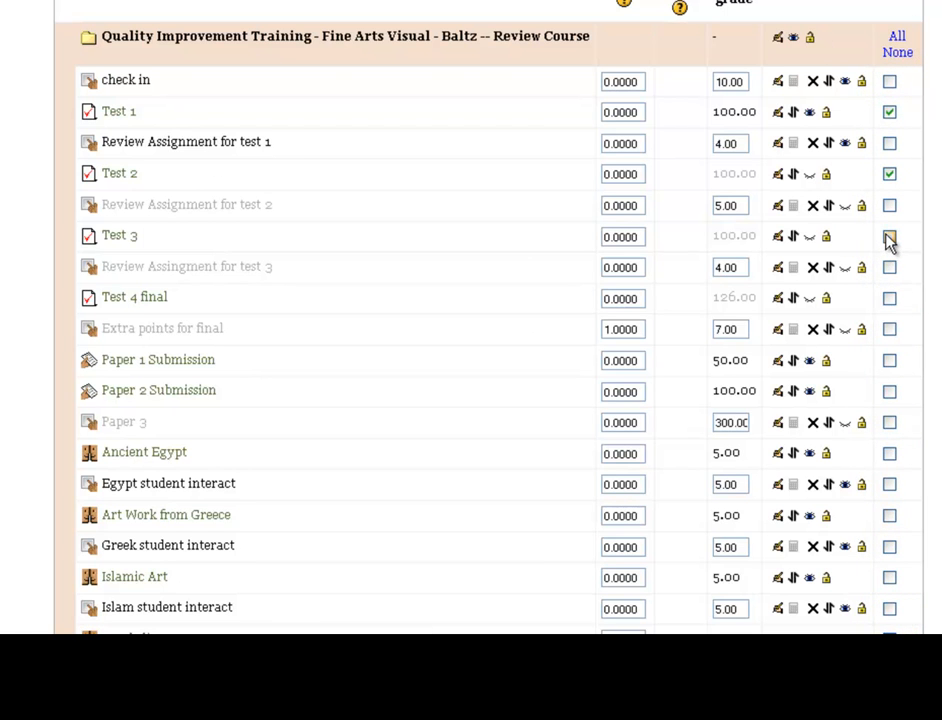
left_click(889, 298)
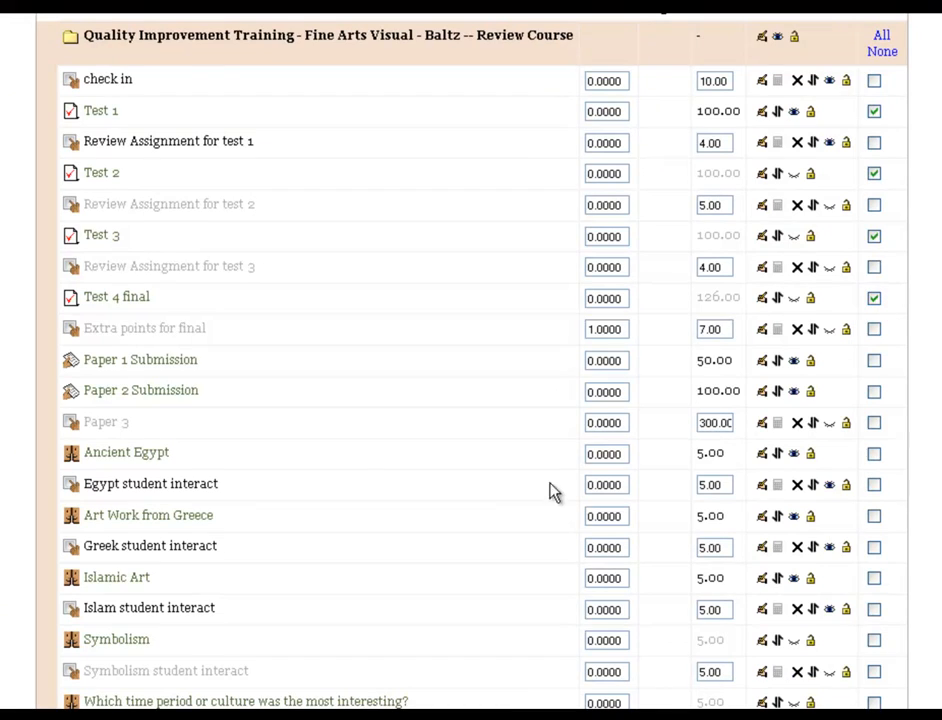
scroll(555, 492, "down", 10)
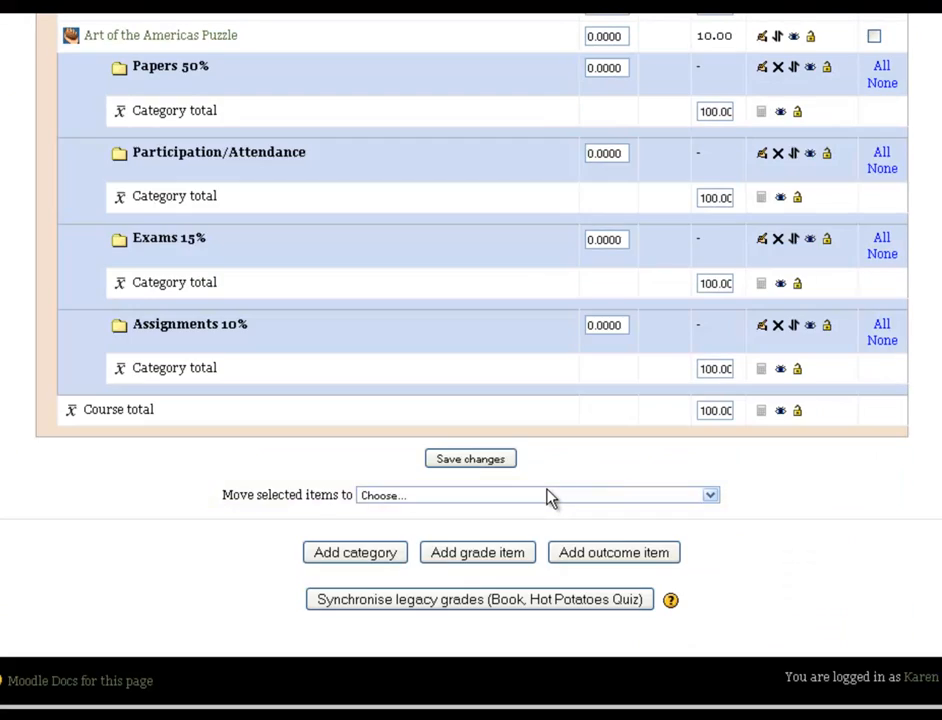
left_click(400, 497)
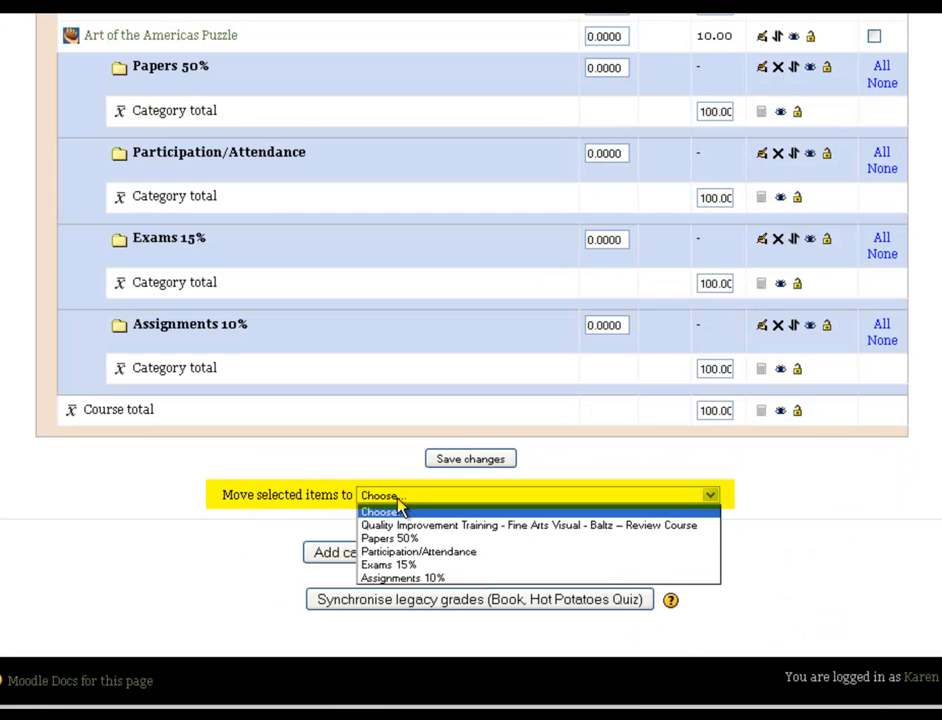
left_click(397, 566)
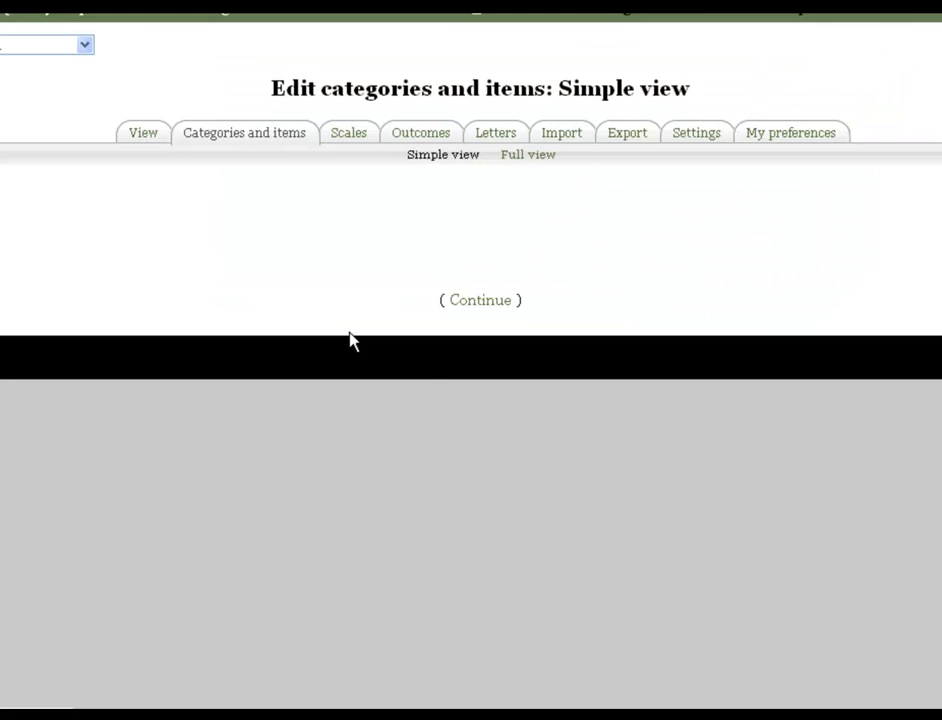
left_click(478, 303)
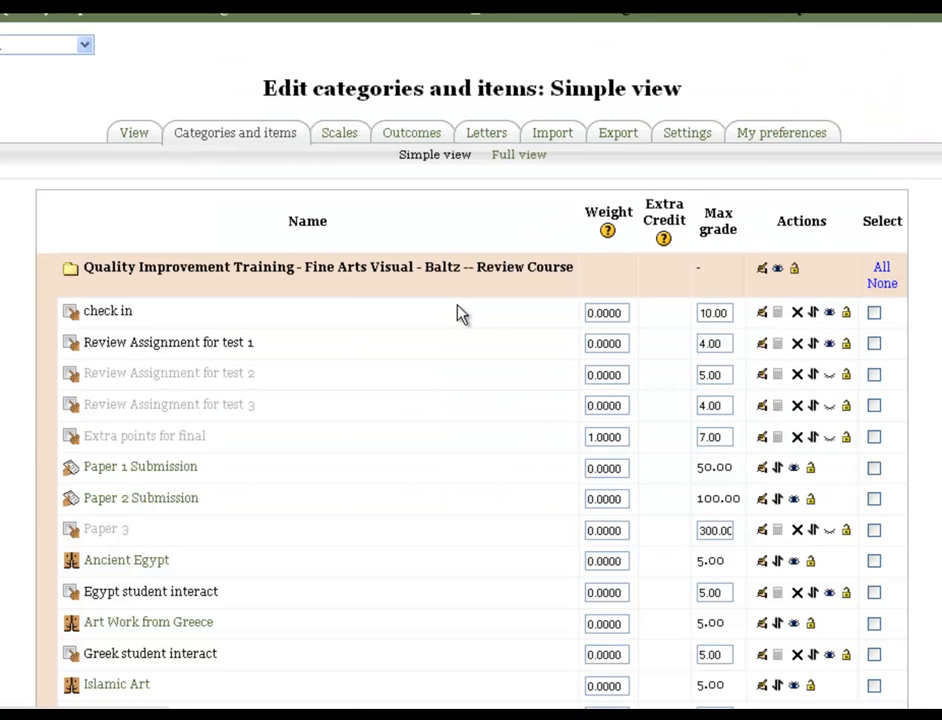
Examine the Exams 15% category's contents and total, and the weight fields available for each category
scroll(460, 310, "down", 10)
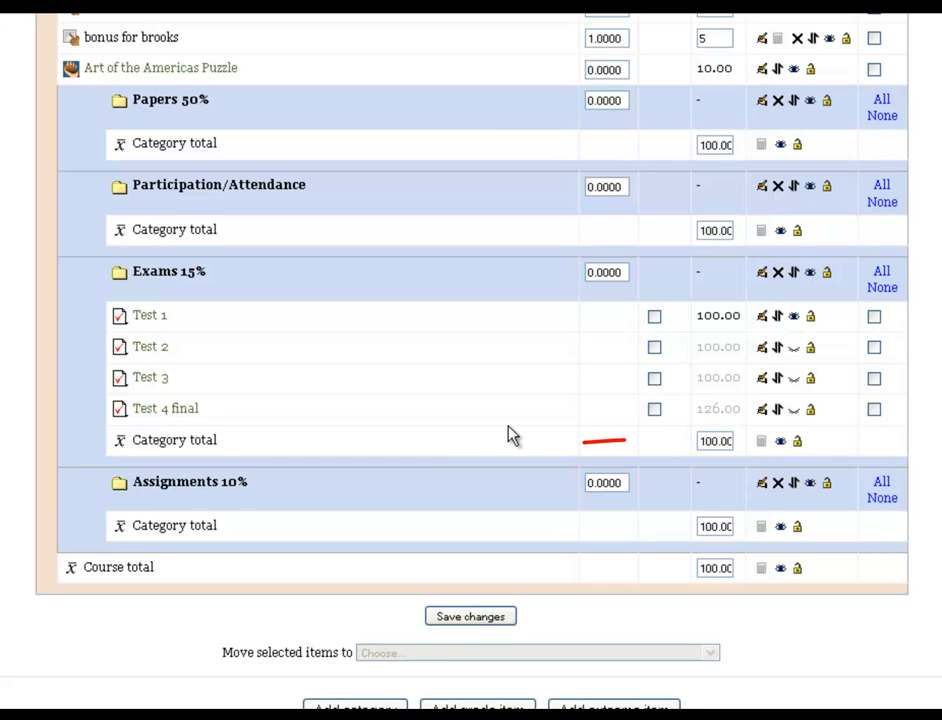
double_click(708, 445)
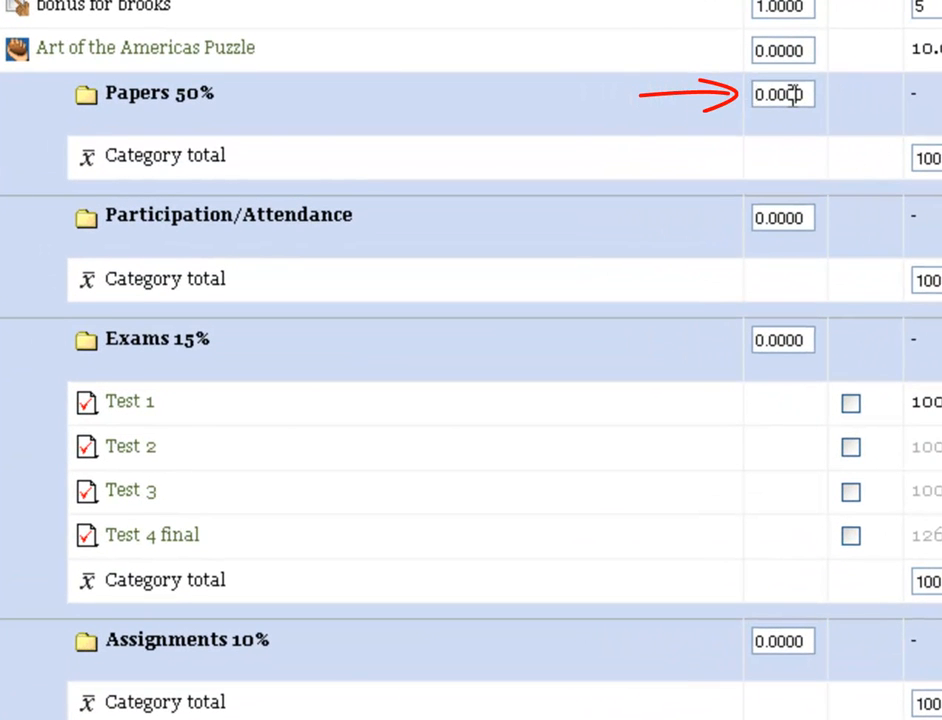
left_click_drag(795, 94, 778, 94)
scroll(815, 295, "up", 10)
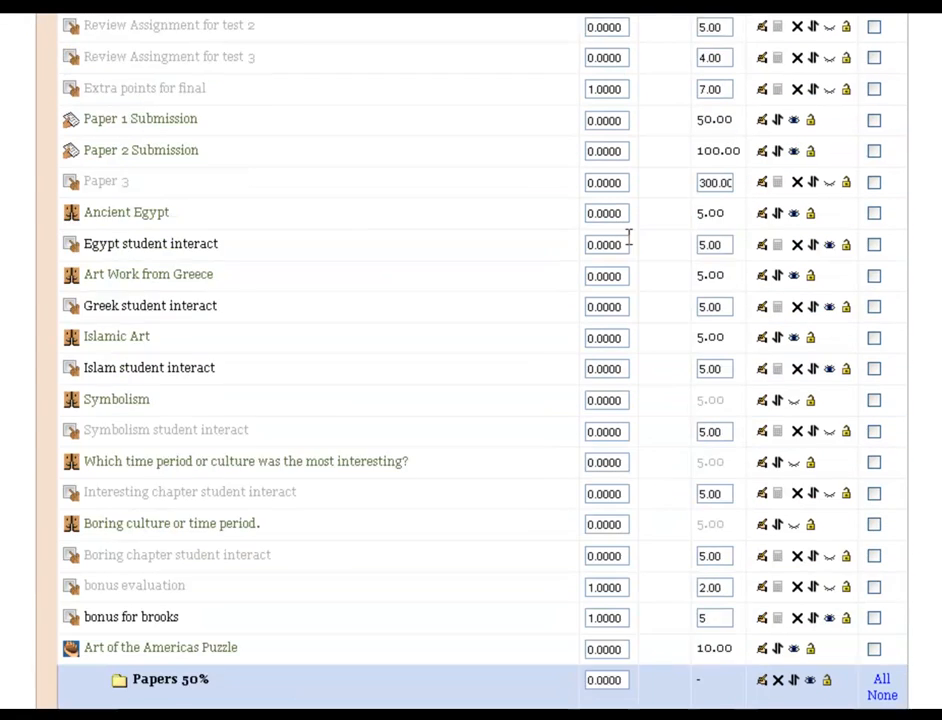
scroll(630, 240, "up", 2)
double_click(606, 96)
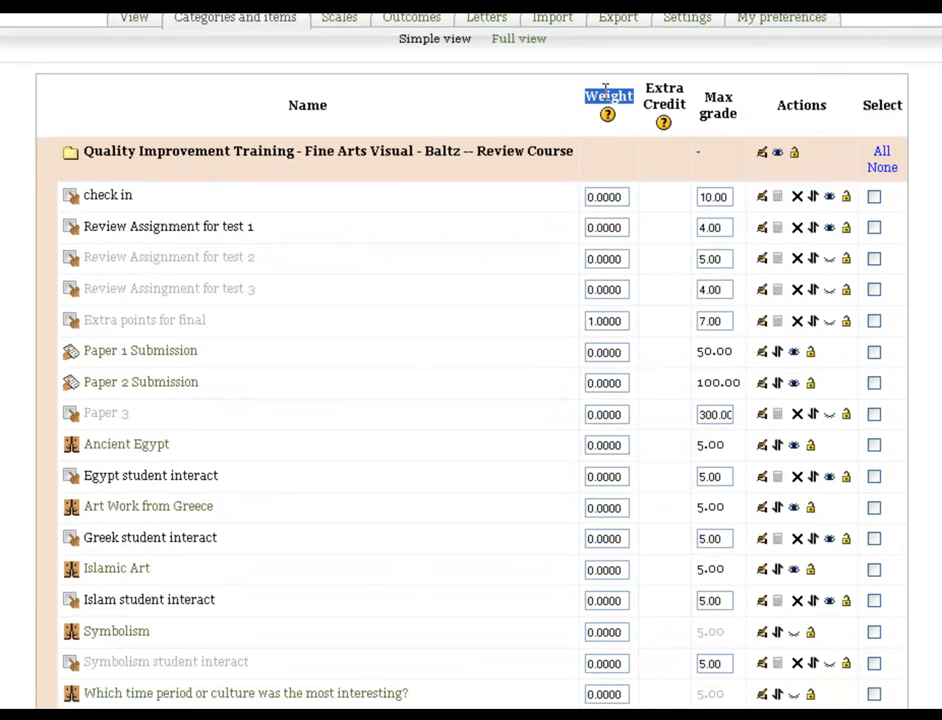
scroll(605, 362, "down", 12)
scroll(604, 153, "up", 2)
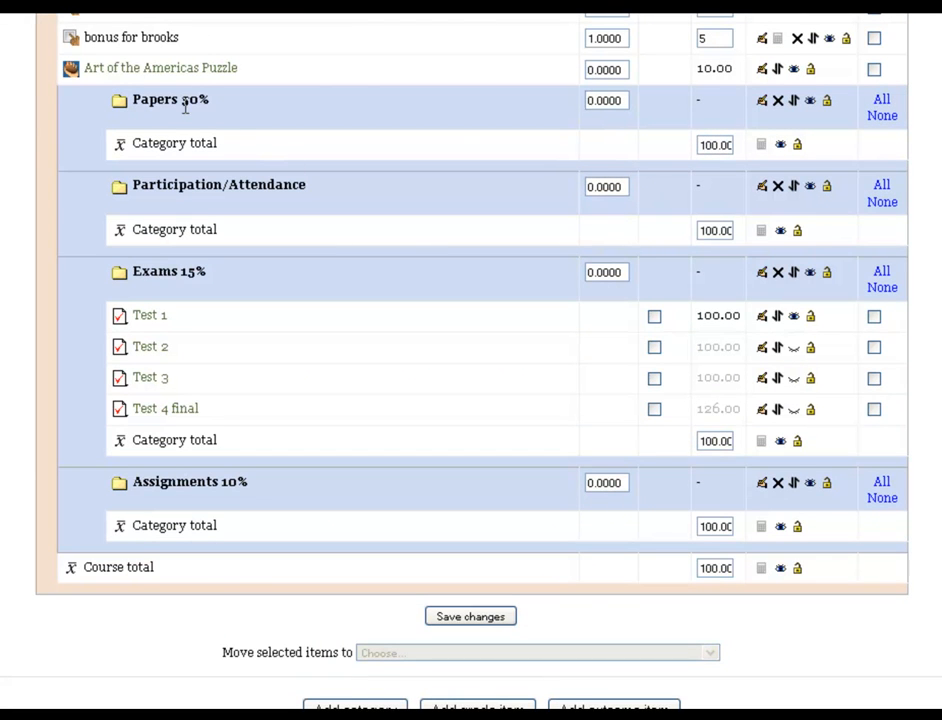
Set the weight of the Papers 50% category to 50 and of the Participation/Attendance category to 25
left_click(622, 100)
left_click(590, 100)
type("5")
key("BackSpace")
key("BackSpace")
type("25.")
Set the weight of the Exams 15% category to 15 and of Assignments 10% to 10, and save the changes
left_click(603, 268)
key("BackSpace")
key("BackSpace")
type("15.")
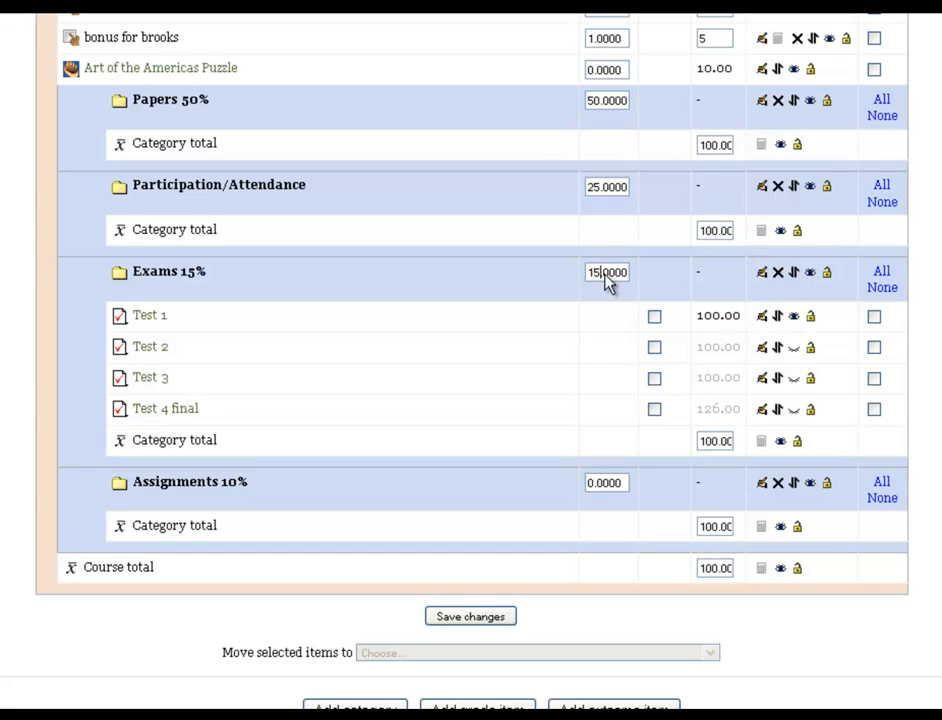
left_click(595, 483)
key("BackSpace")
key("BackSpace")
type("10.")
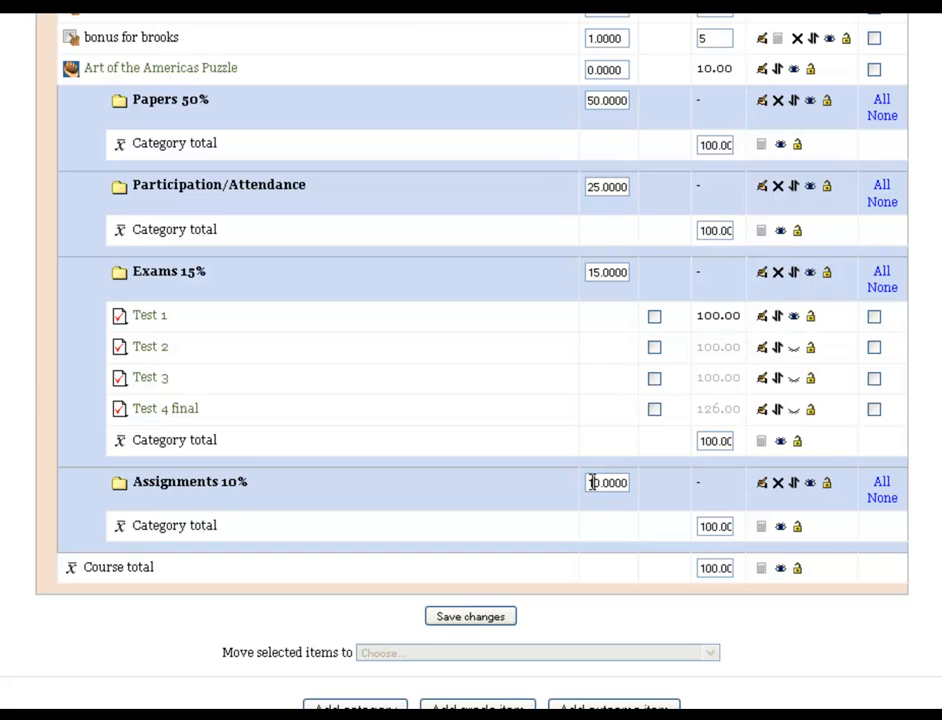
left_click(488, 616)
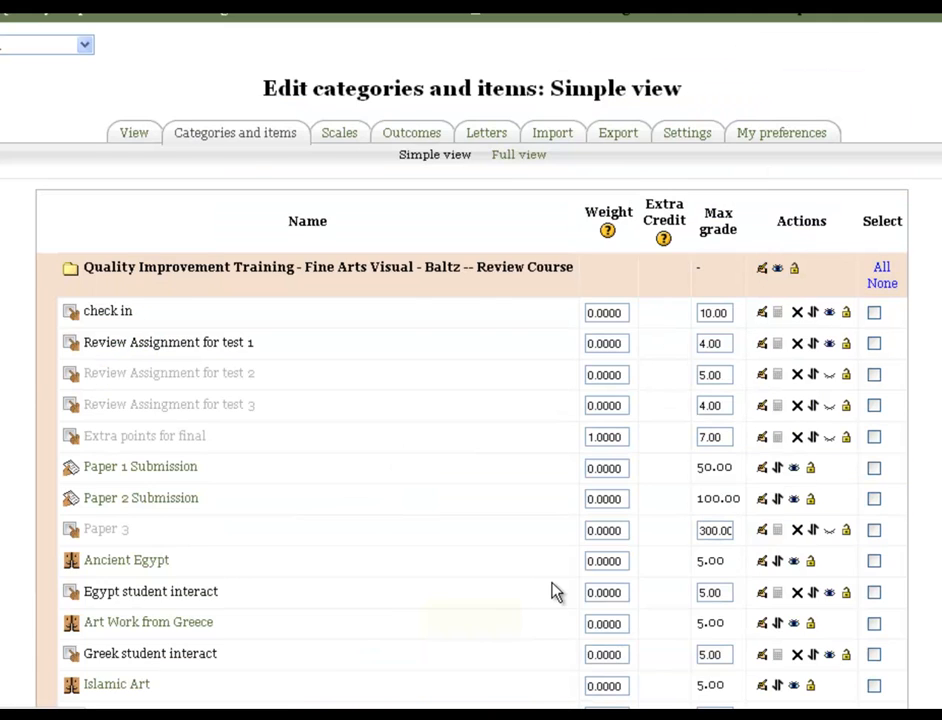
Review the saved category weights, and switch to full view to examine each category's aggregation method, weight and maximum grade
scroll(554, 582, "down", 3)
scroll(563, 584, "up", 3)
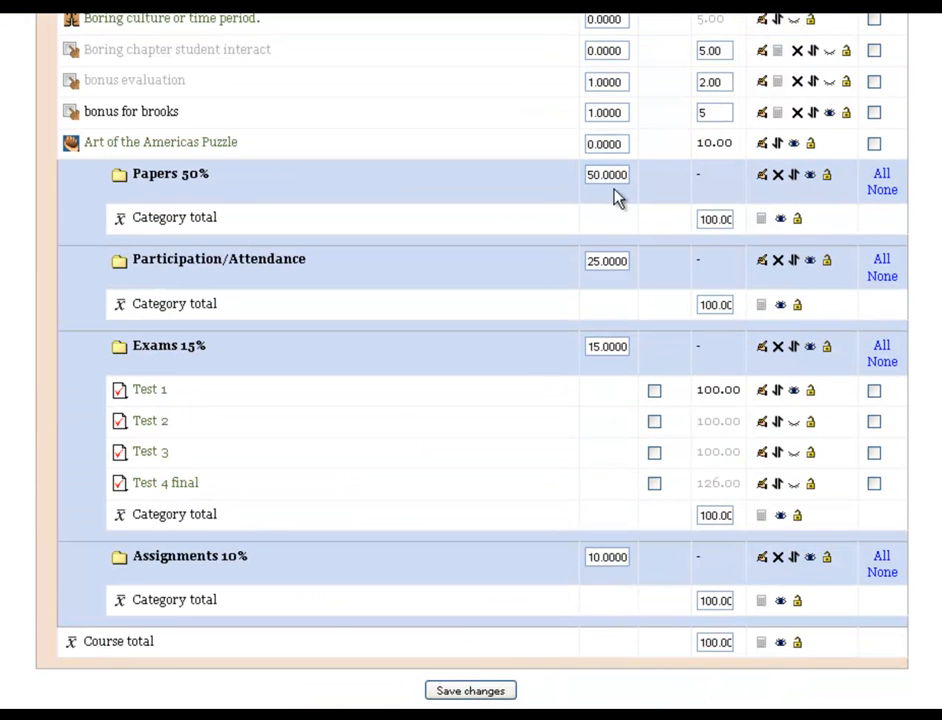
scroll(418, 396, "up", 12)
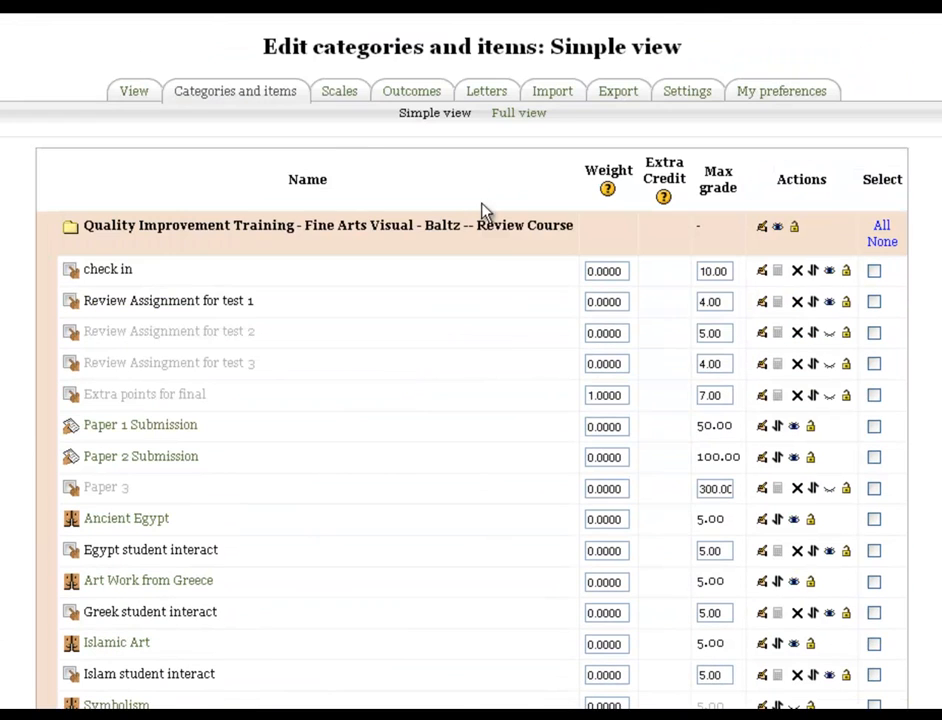
left_click(519, 114)
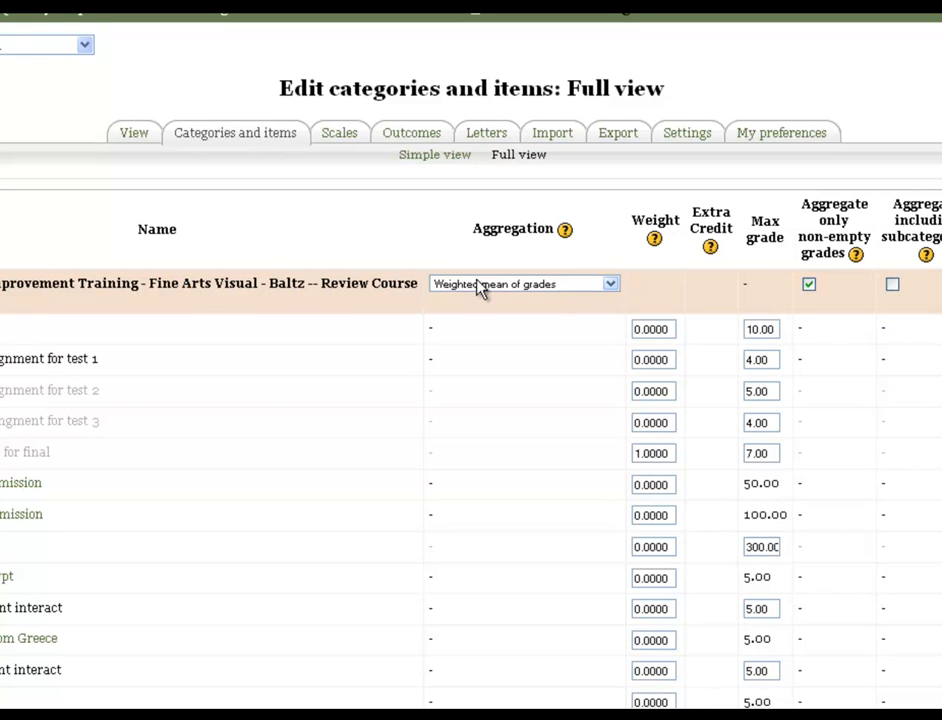
scroll(893, 445, "down", 15)
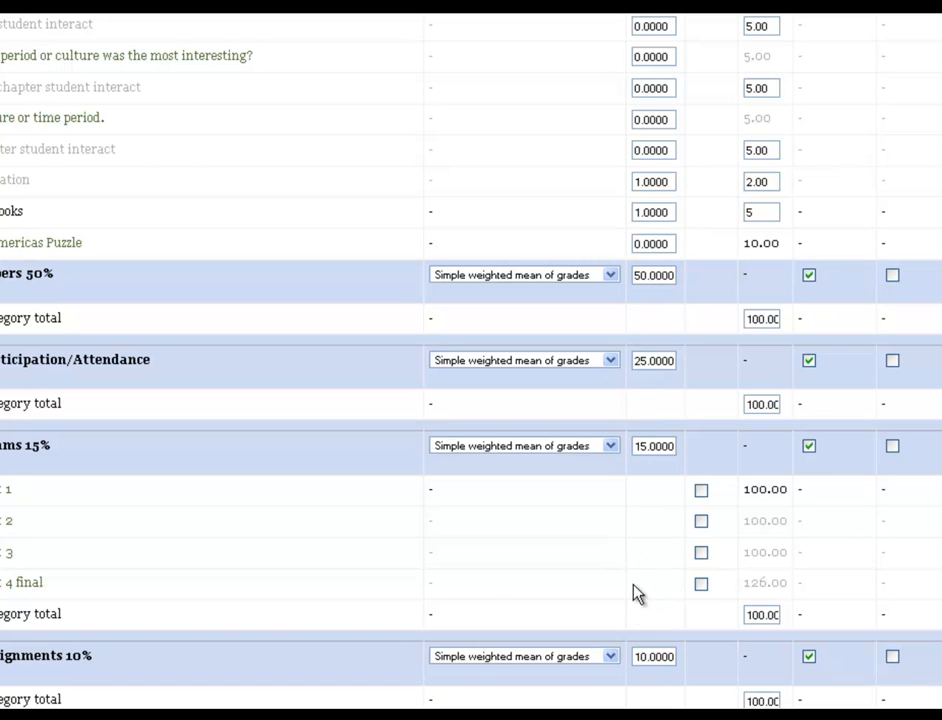
scroll(637, 614, "down", 5)
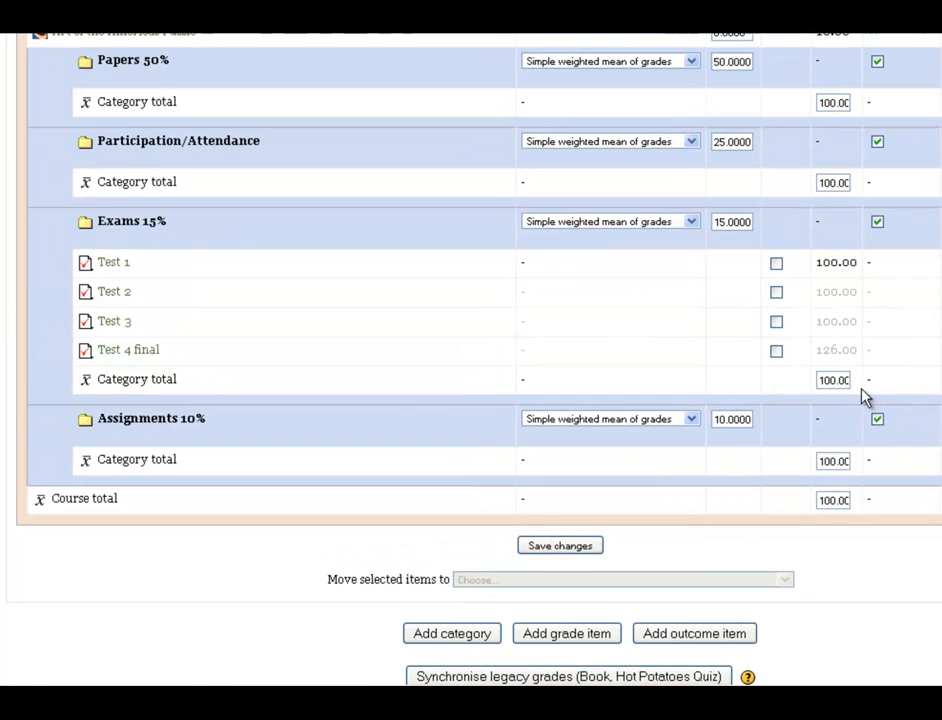
double_click(829, 379)
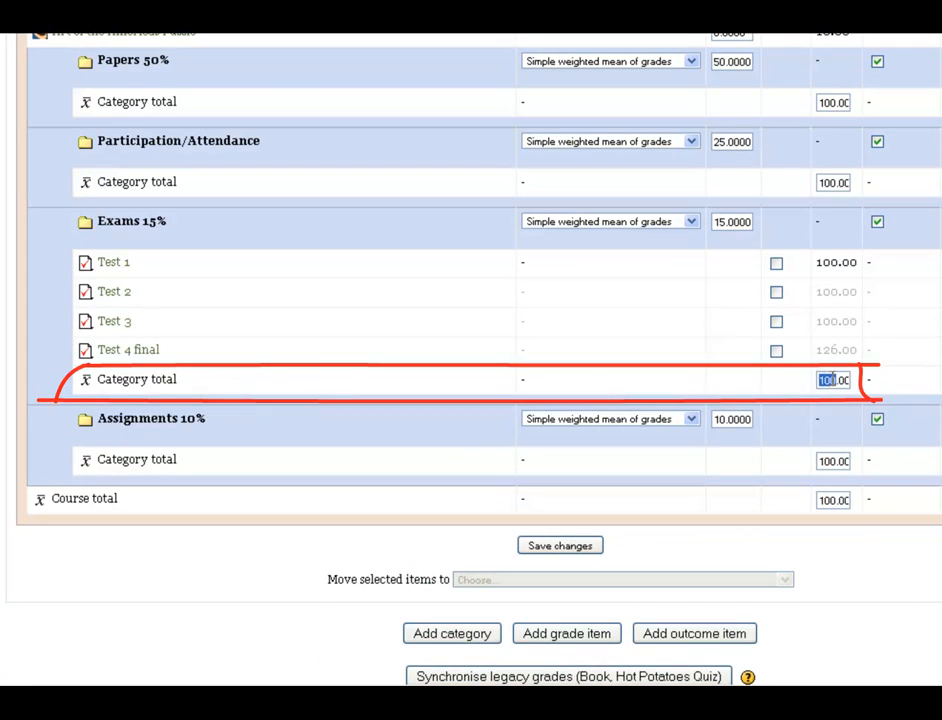
left_click(721, 419)
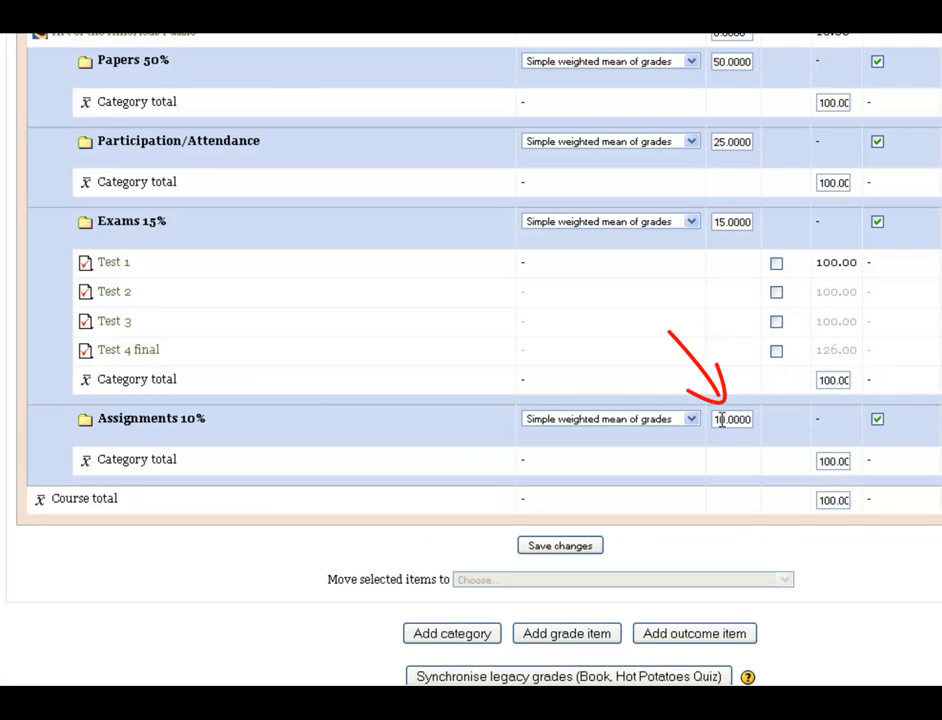